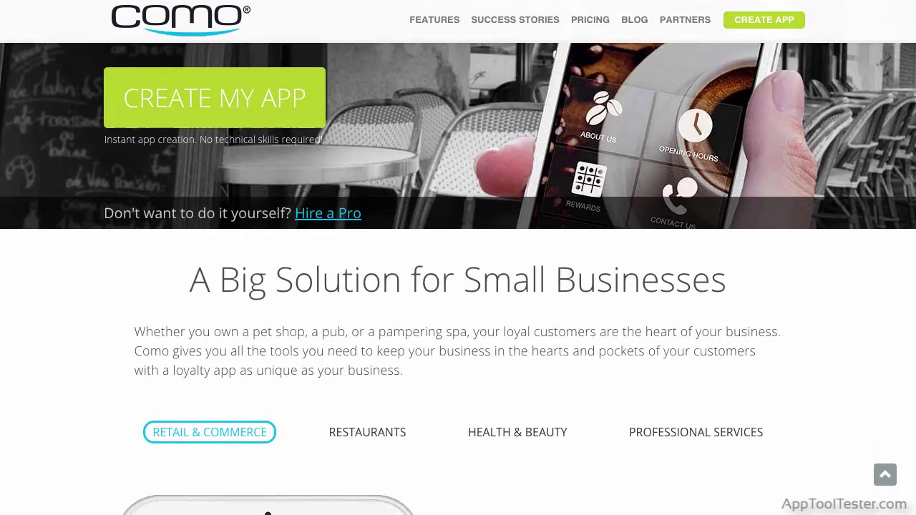
scroll(458, 286, down, 3)
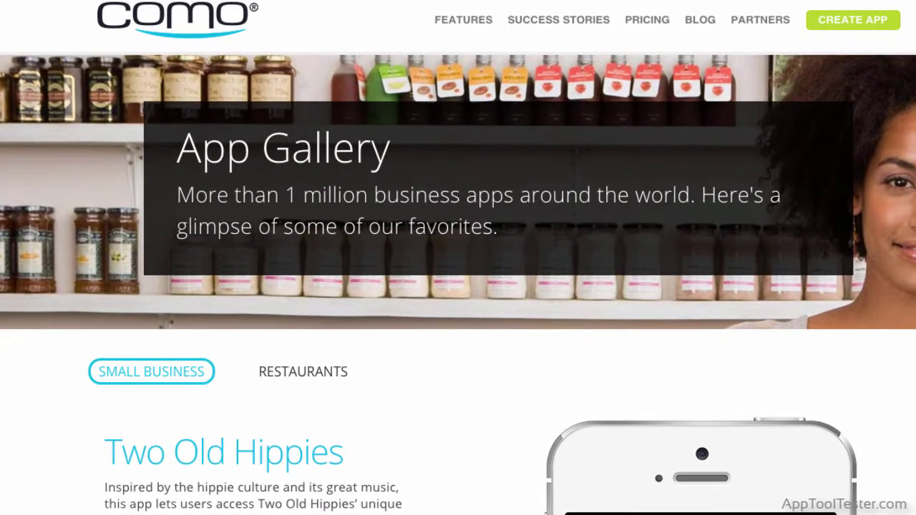
Scroll through Como's landing page, App Gallery examples and feature descriptions
scroll(458, 286, down, 5)
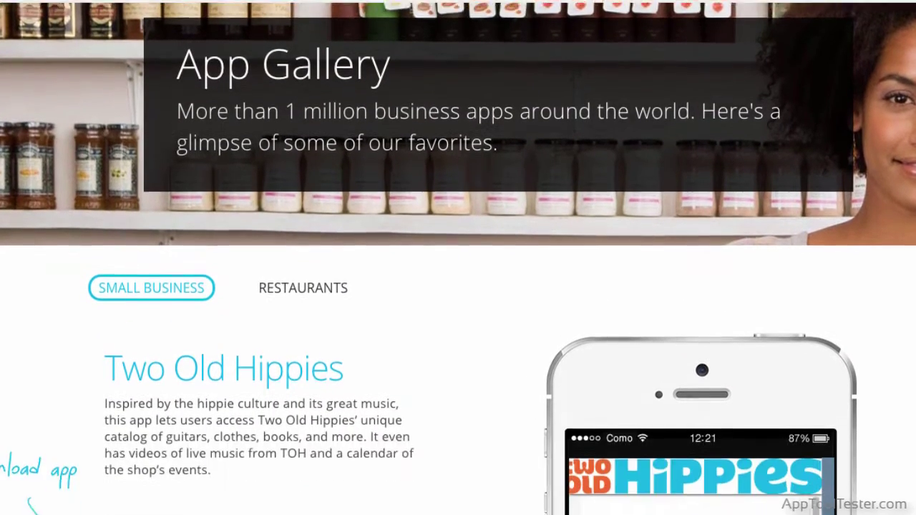
scroll(458, 286, down, 1)
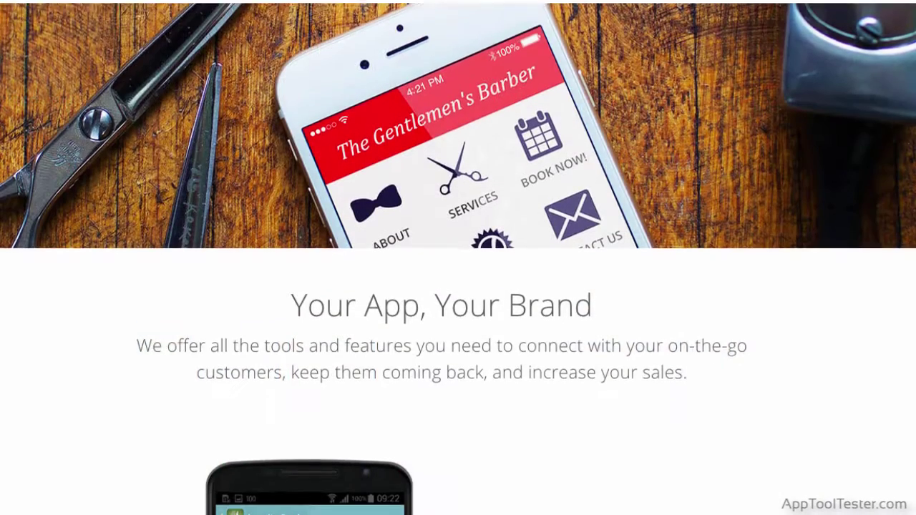
scroll(458, 286, down, 5)
scroll(458, 286, down, 1)
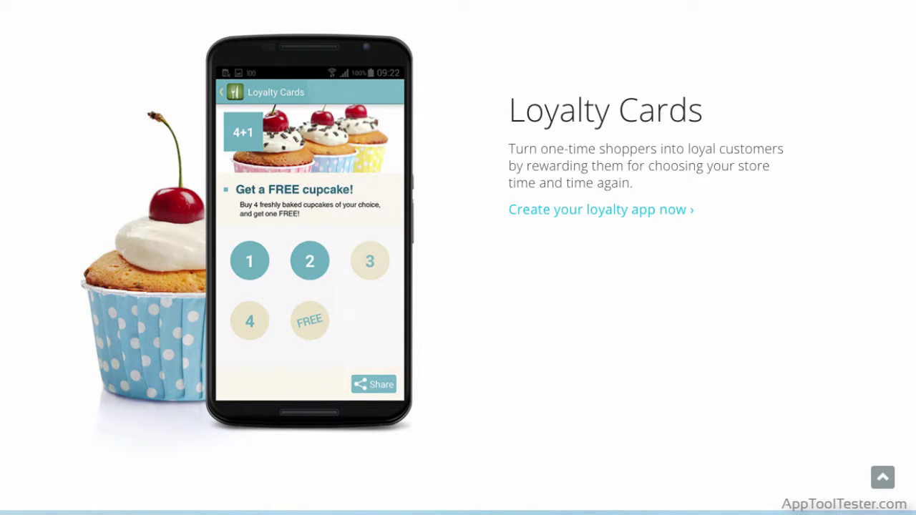
scroll(458, 287, down, 7)
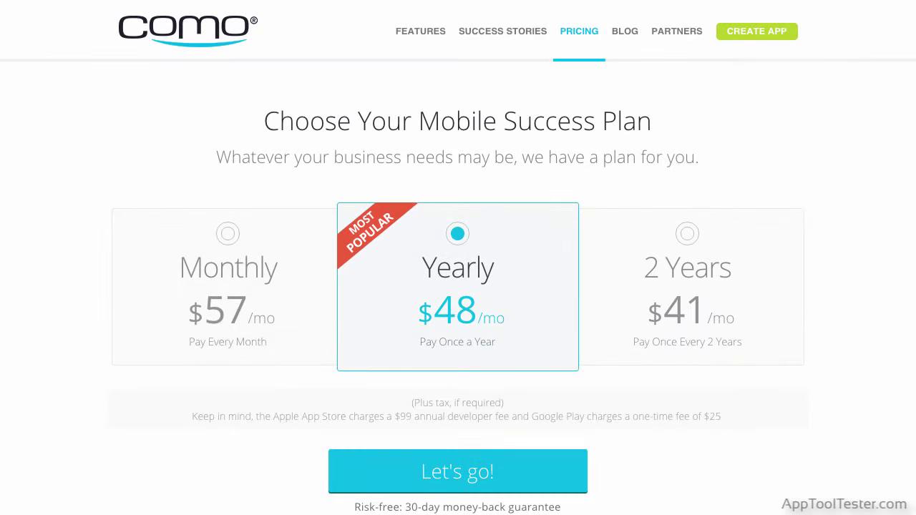
scroll(458, 257, down, 5)
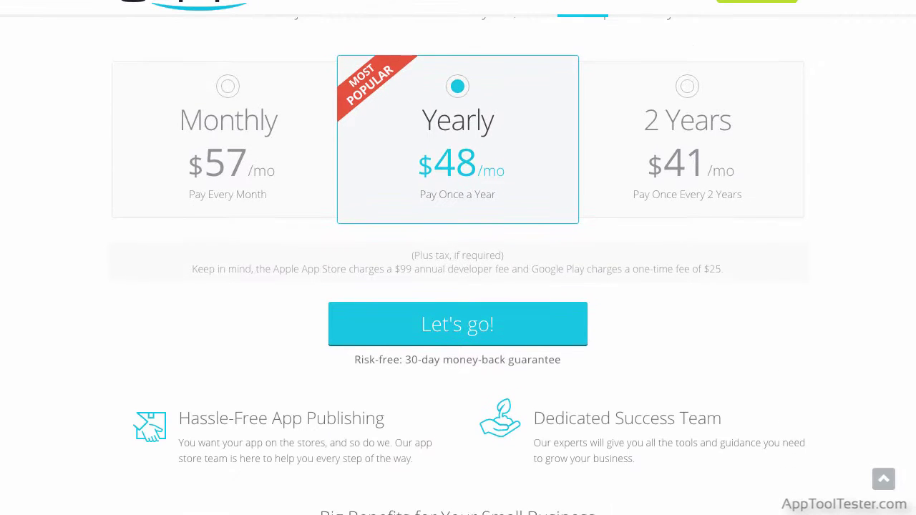
scroll(458, 258, down, 2)
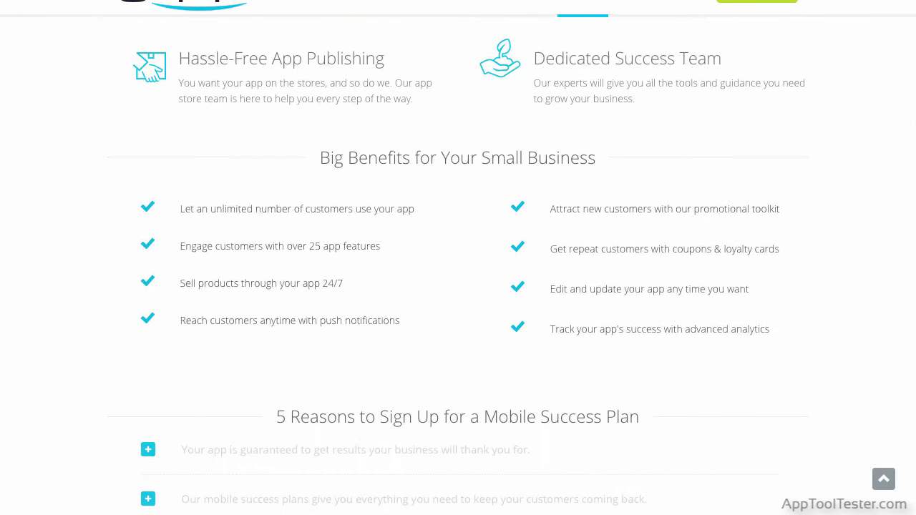
scroll(911, 196, down, 3)
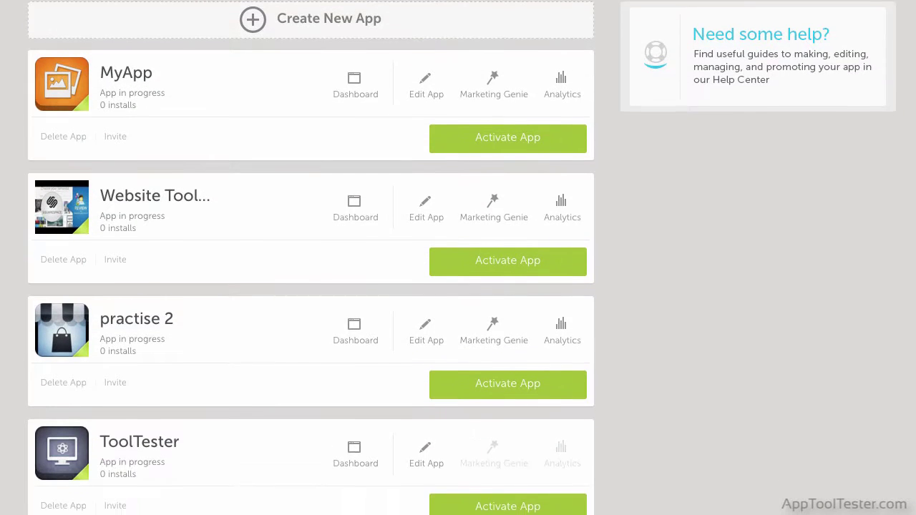
Start a new app with Create New App from the My Apps dashboard
scroll(311, 257, down, 2)
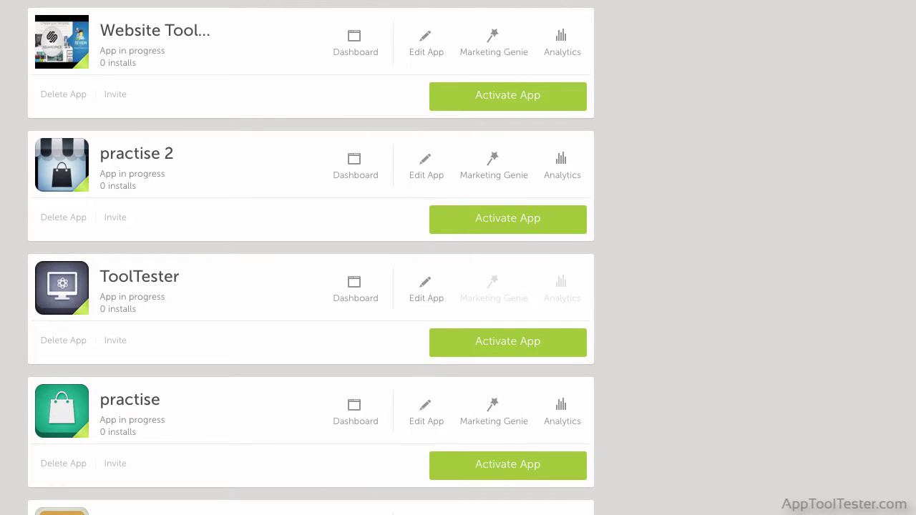
scroll(311, 258, up, 4)
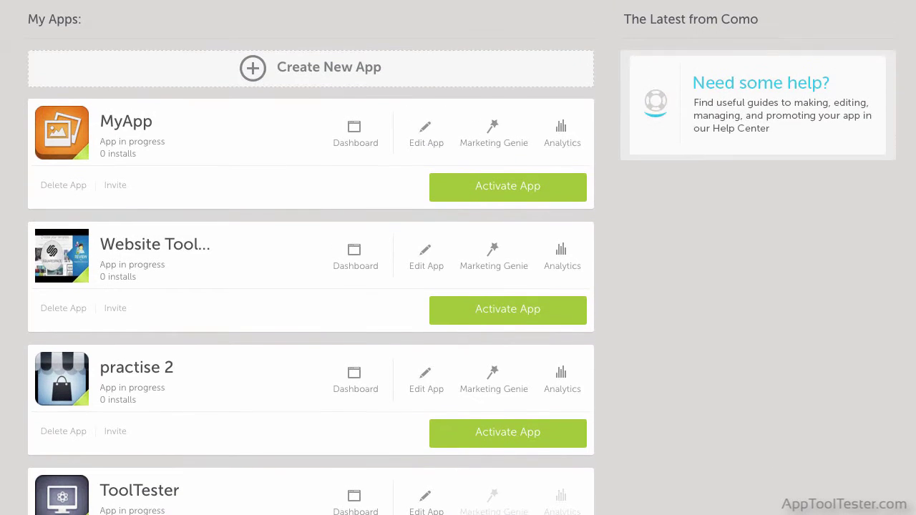
click(413, 80)
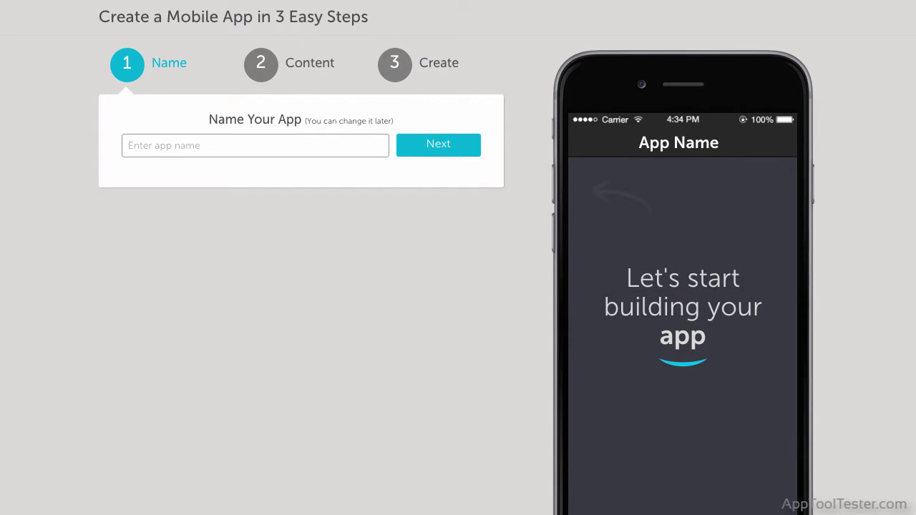
Name the app ToolTester, skip Facebook and website import, and build it as a Store app
click(173, 142)
text(ToolTester)
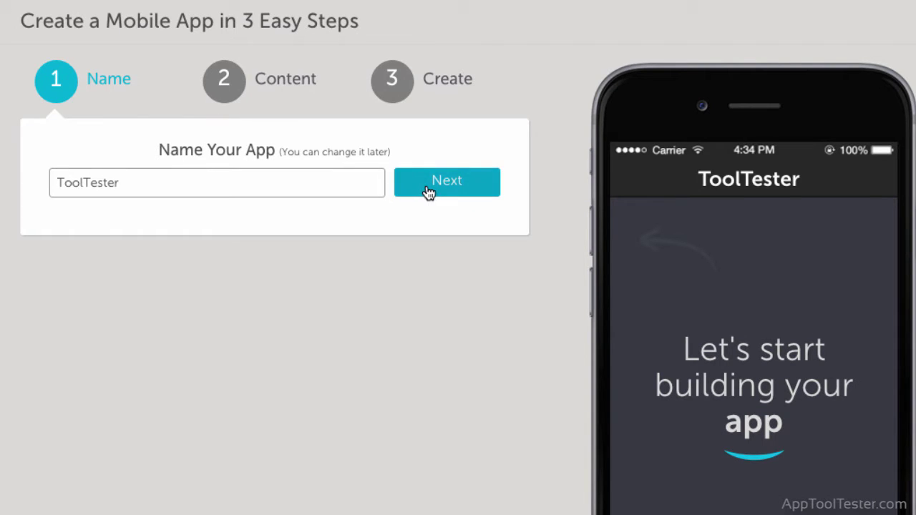
click(427, 191)
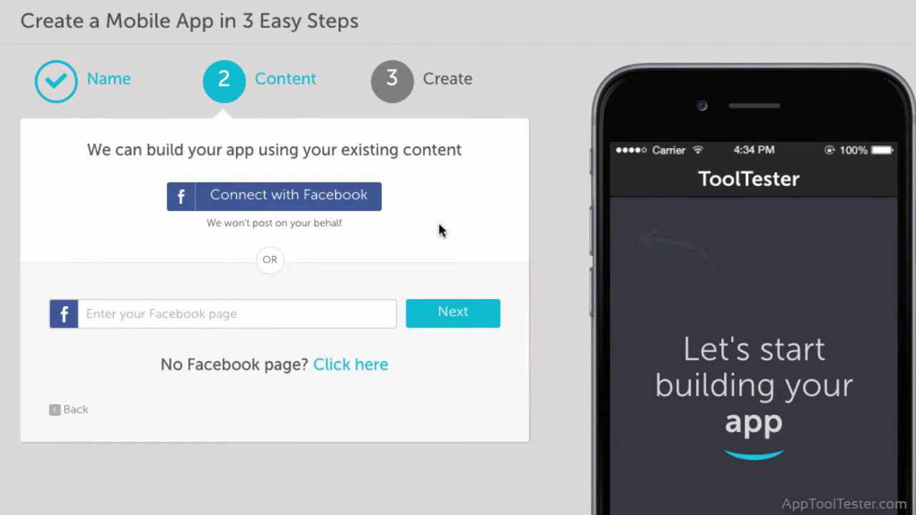
click(358, 367)
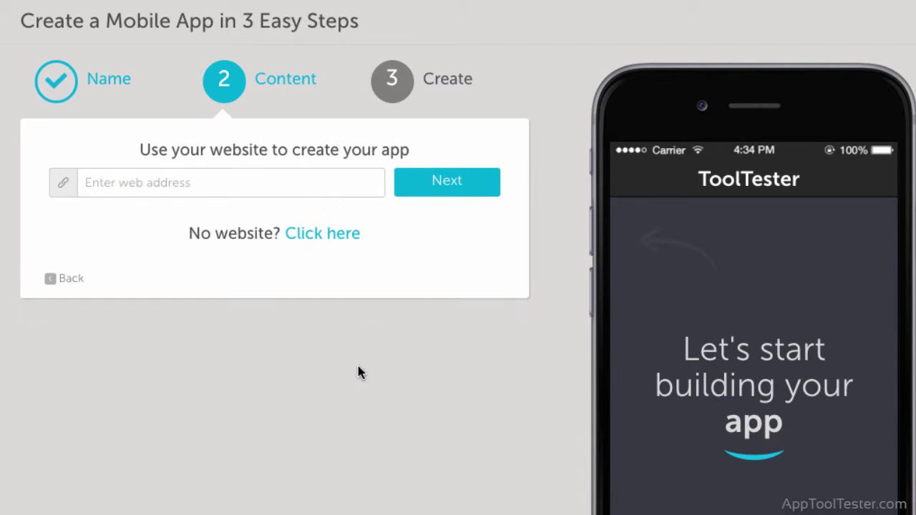
click(330, 236)
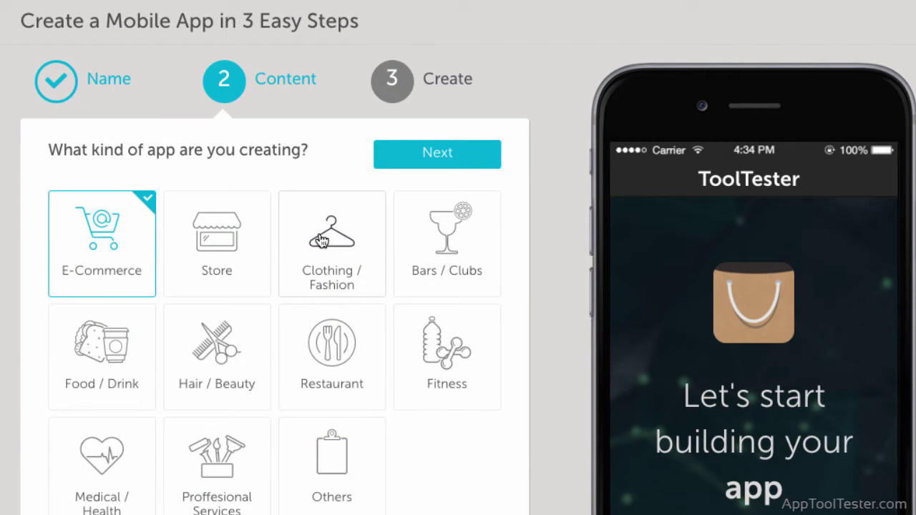
click(226, 241)
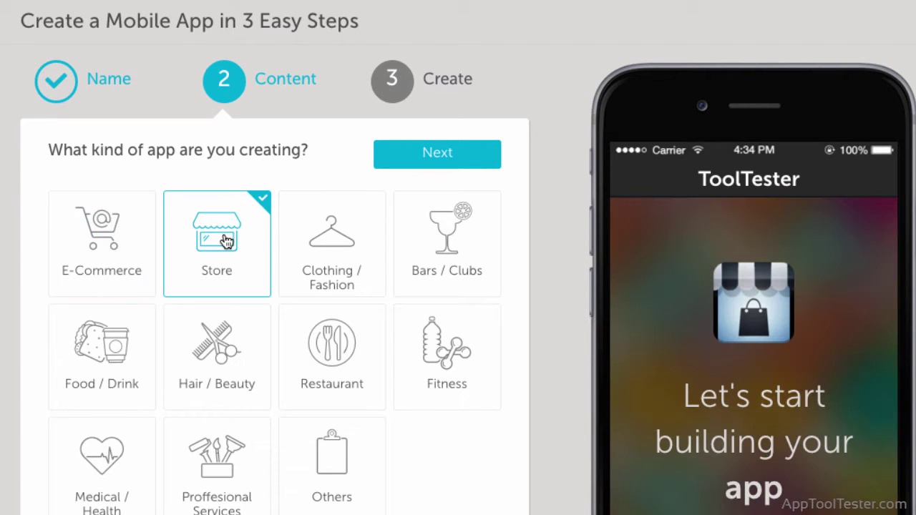
click(385, 167)
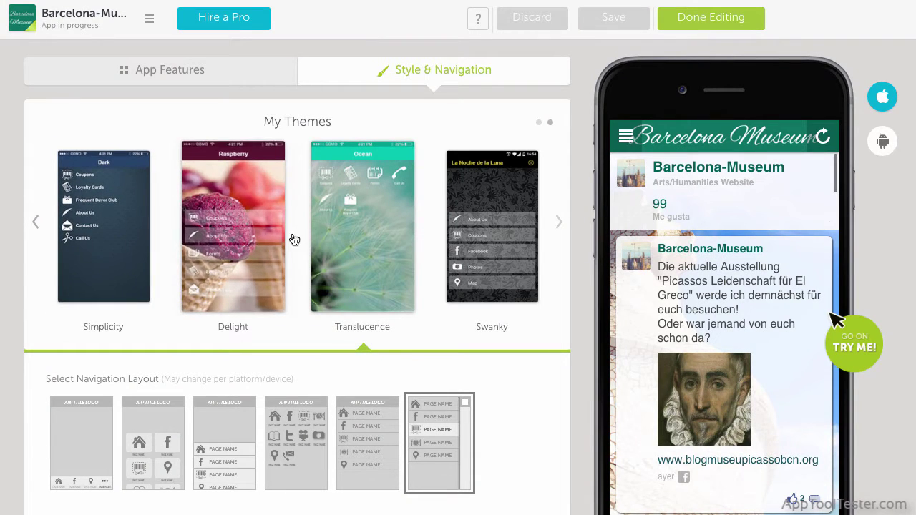
Apply the second colour scheme and inspect its main text and button colours
scroll(404, 226, down, 3)
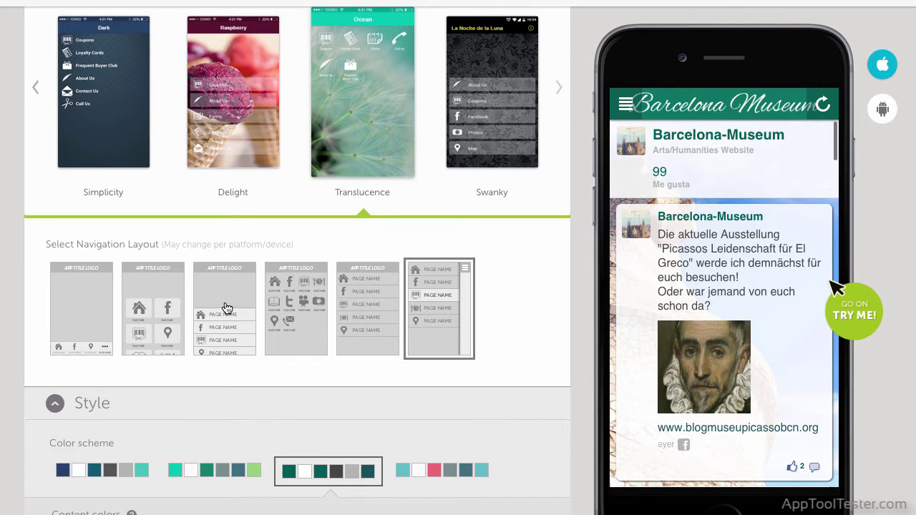
scroll(226, 304, down, 3)
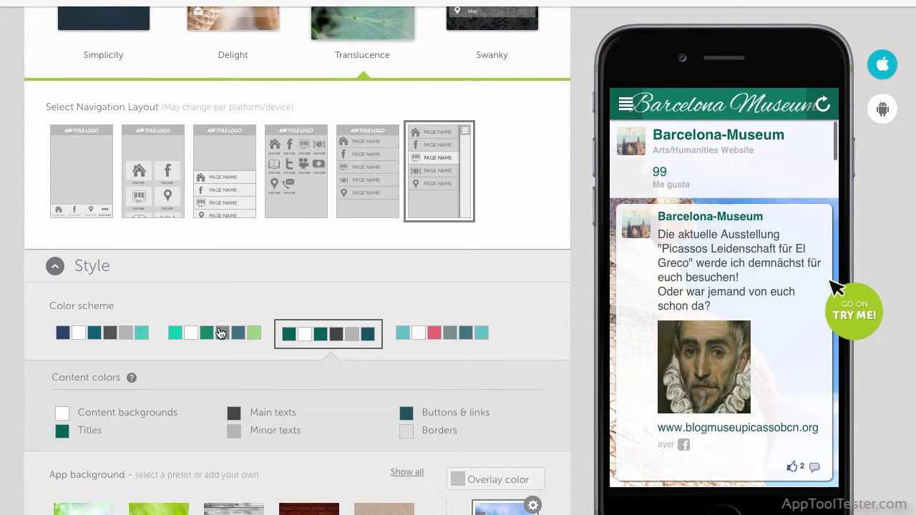
click(213, 335)
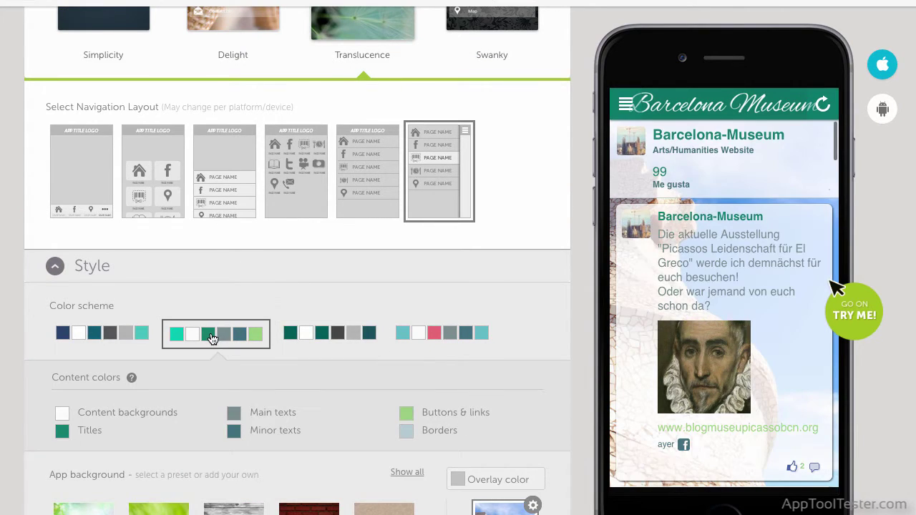
scroll(212, 337, down, 2)
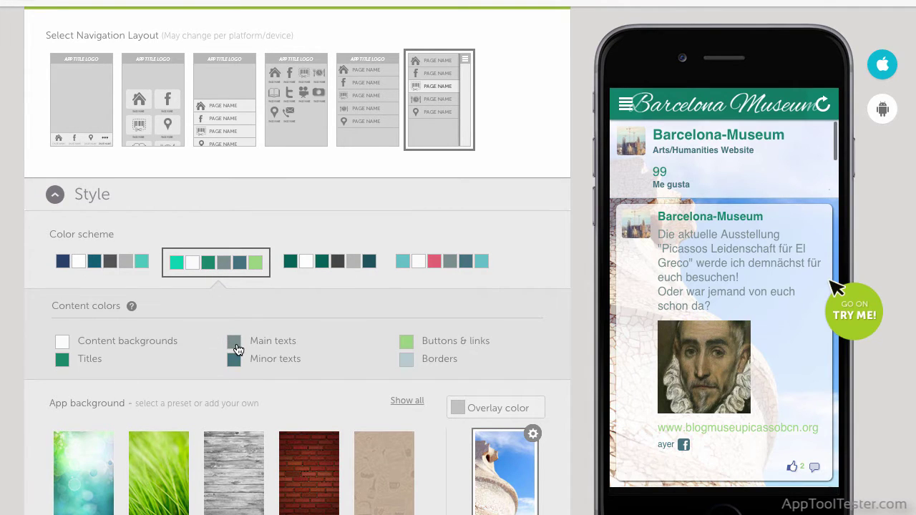
click(235, 343)
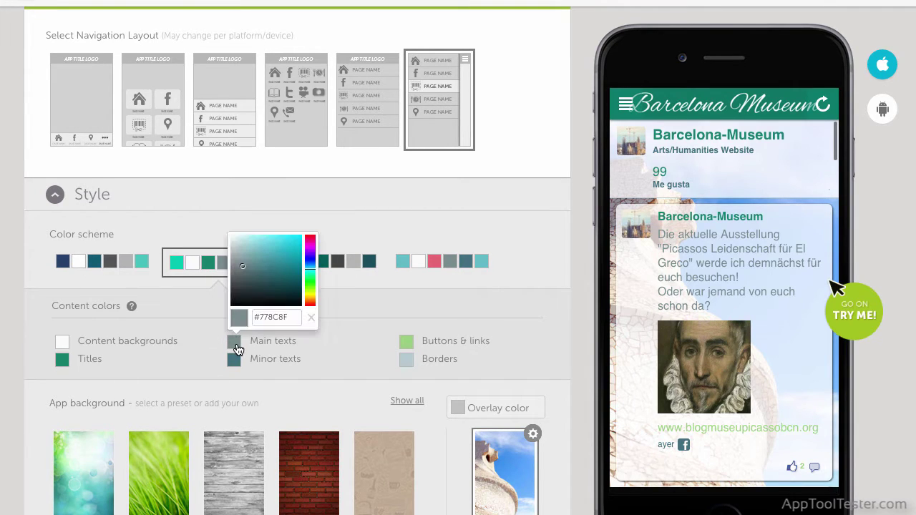
click(405, 342)
click(360, 345)
Switch the app to the grid navigation layout and view the app language options
scroll(364, 341, down, 6)
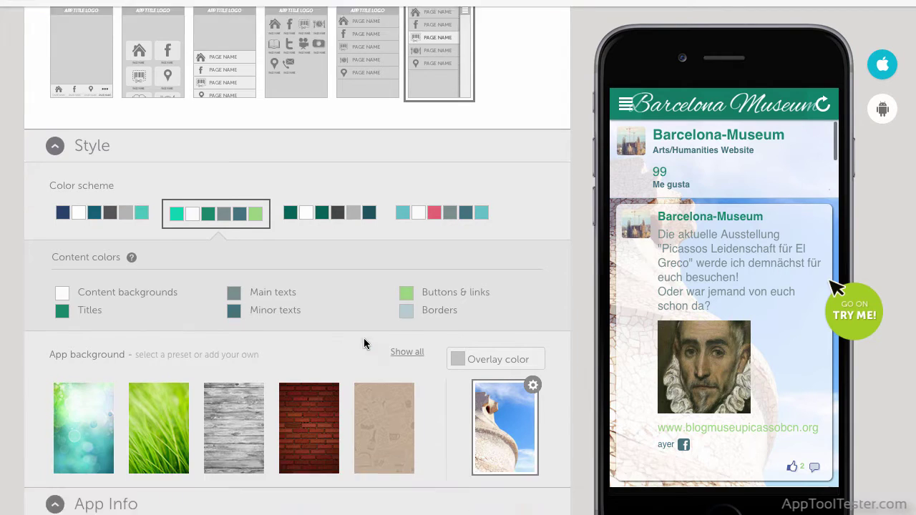
mouse_move(301, 416)
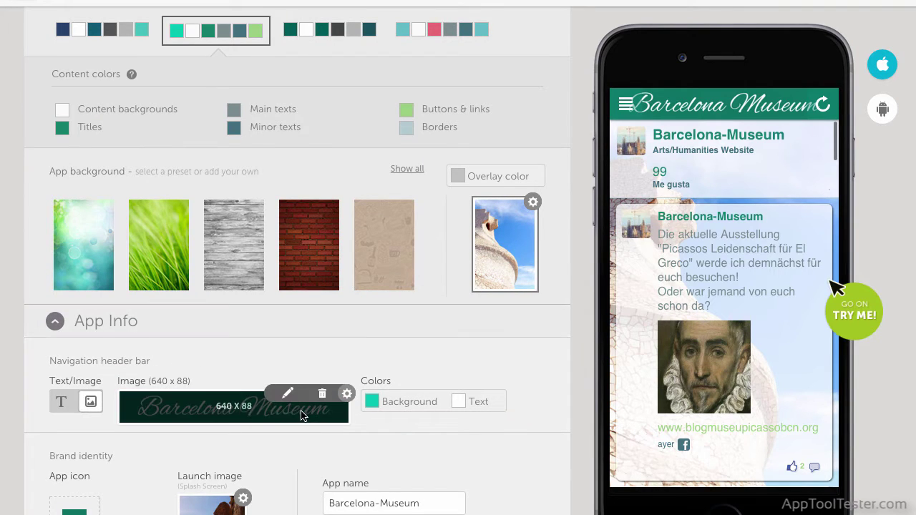
scroll(259, 367, down, 4)
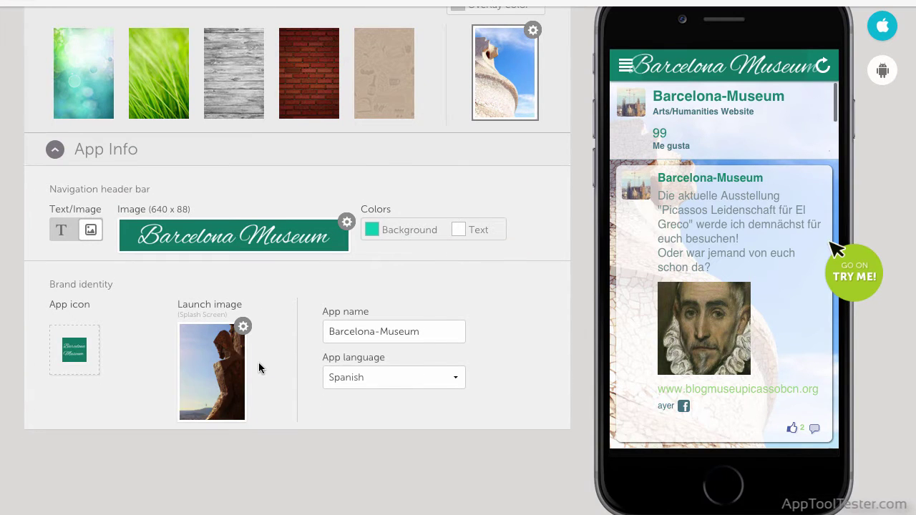
mouse_move(60, 357)
scroll(274, 370, up, 10)
scroll(273, 364, down, 1)
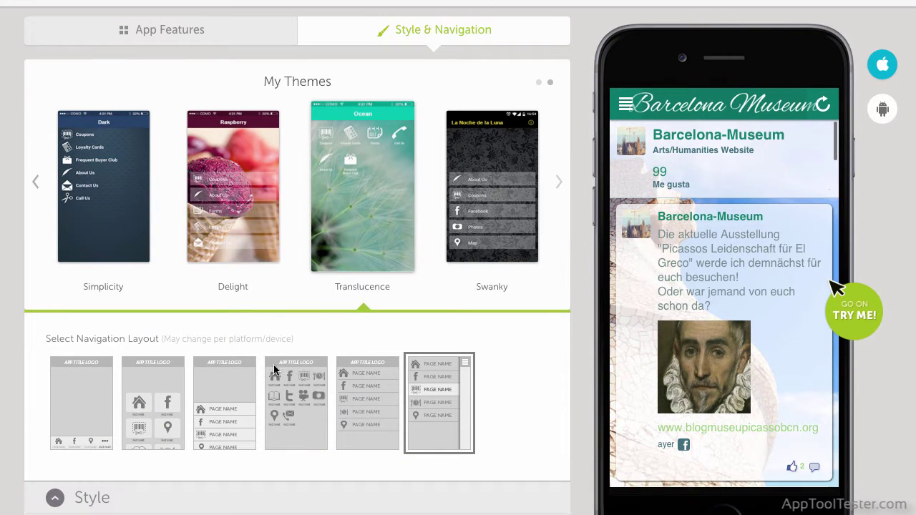
click(185, 420)
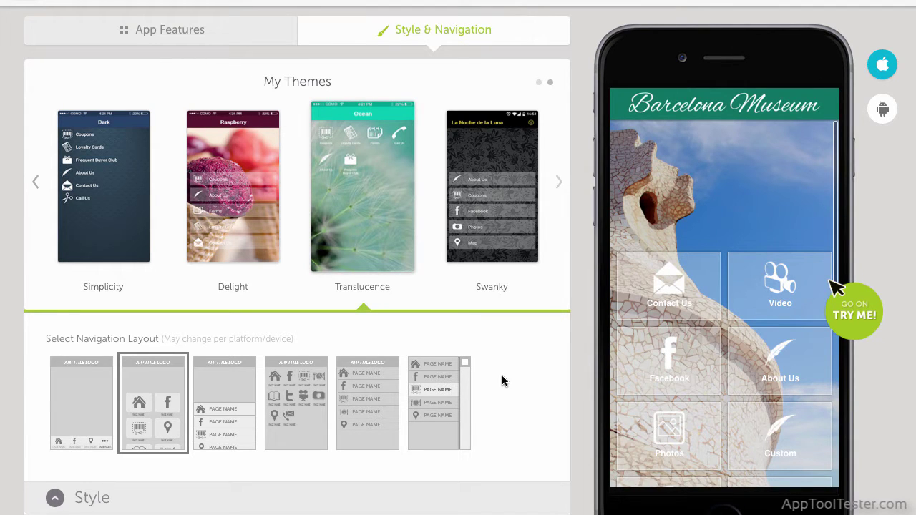
scroll(540, 378, down, 10)
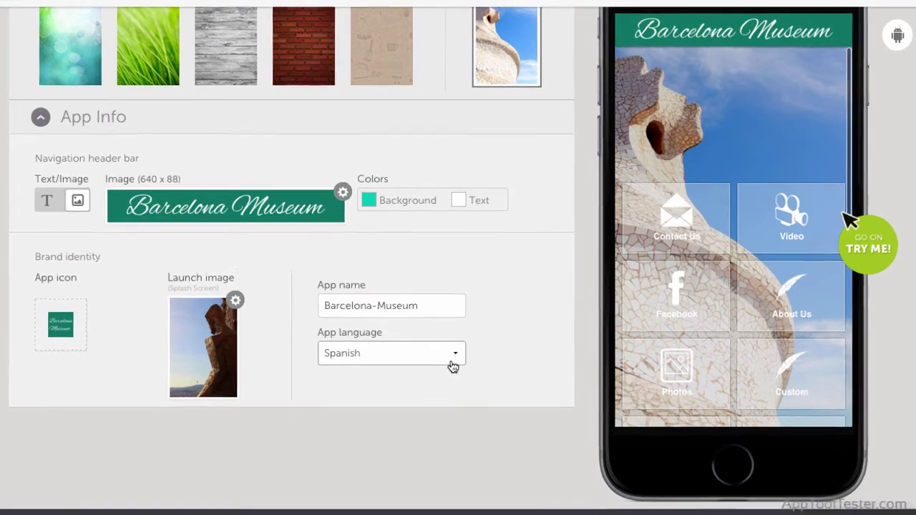
click(454, 342)
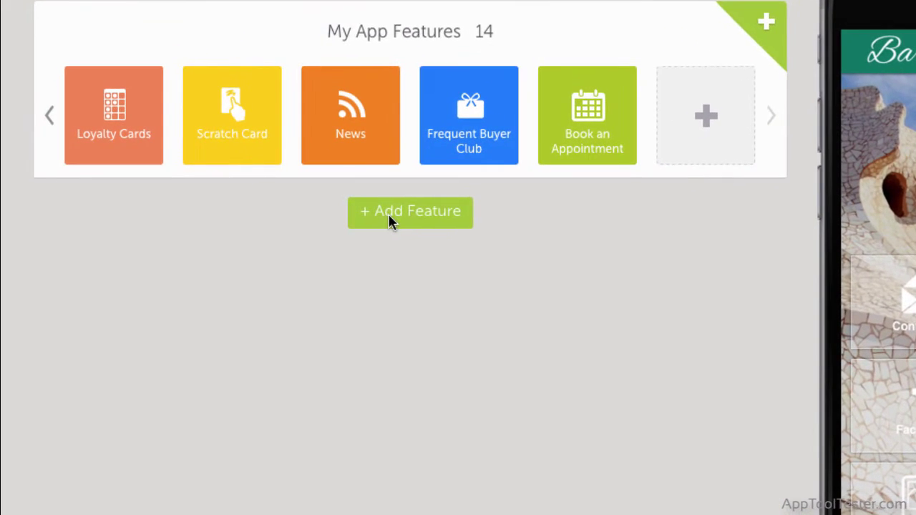
Add Contact Us from the Recommended features list
click(706, 124)
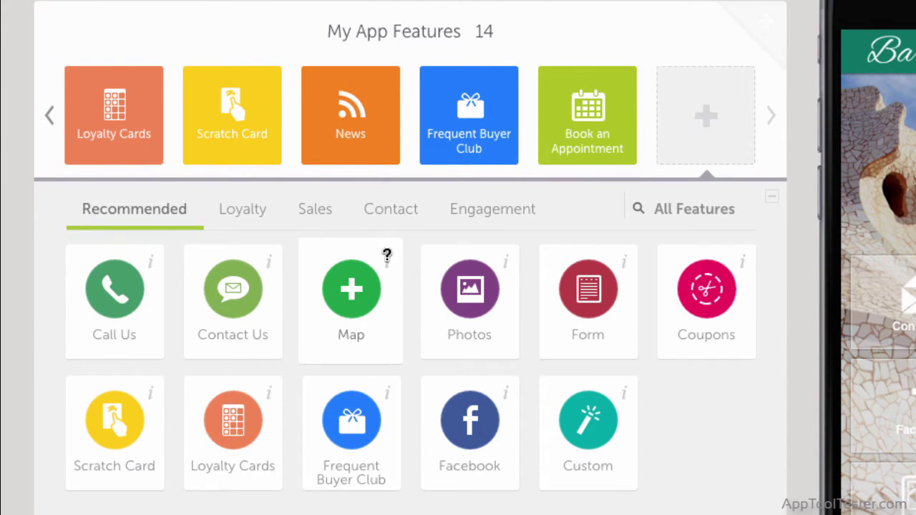
mouse_move(386, 256)
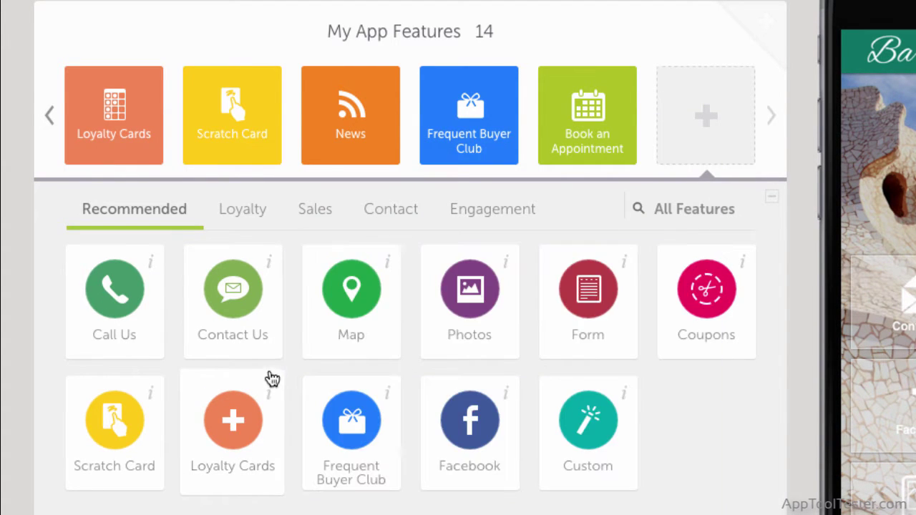
click(249, 313)
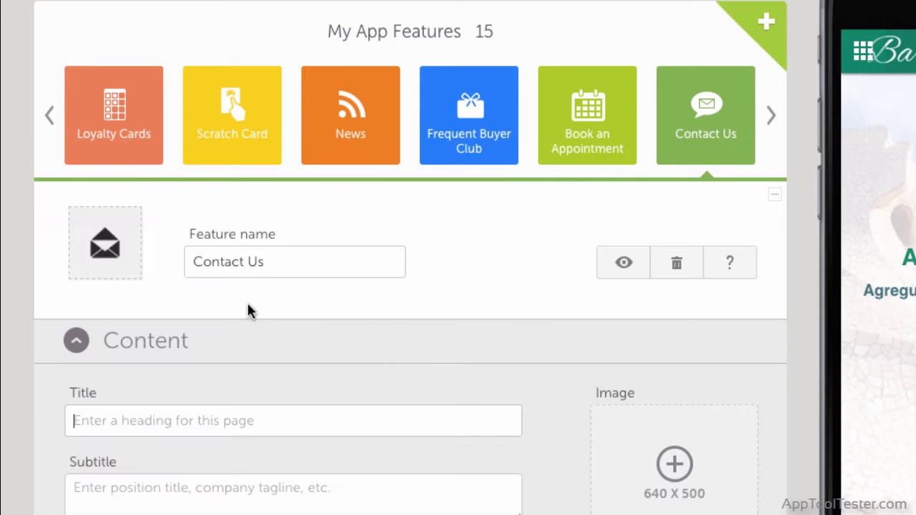
Expand the Contact Us Design section to review its Background and Layout settings
scroll(246, 335, down, 5)
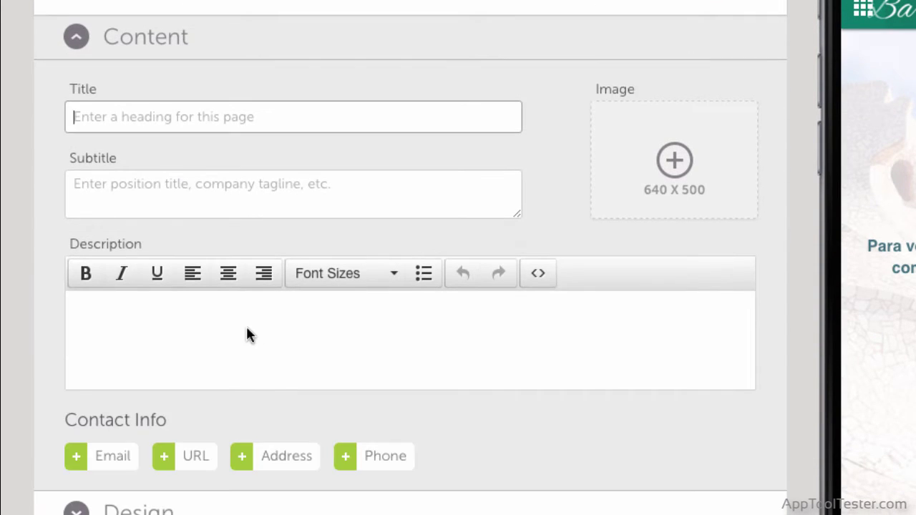
scroll(246, 335, down, 2)
click(229, 372)
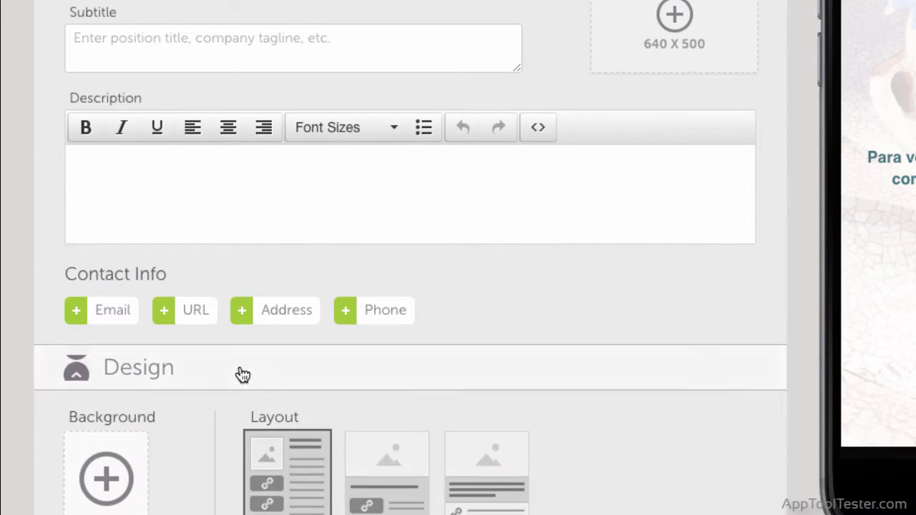
scroll(614, 304, up, 5)
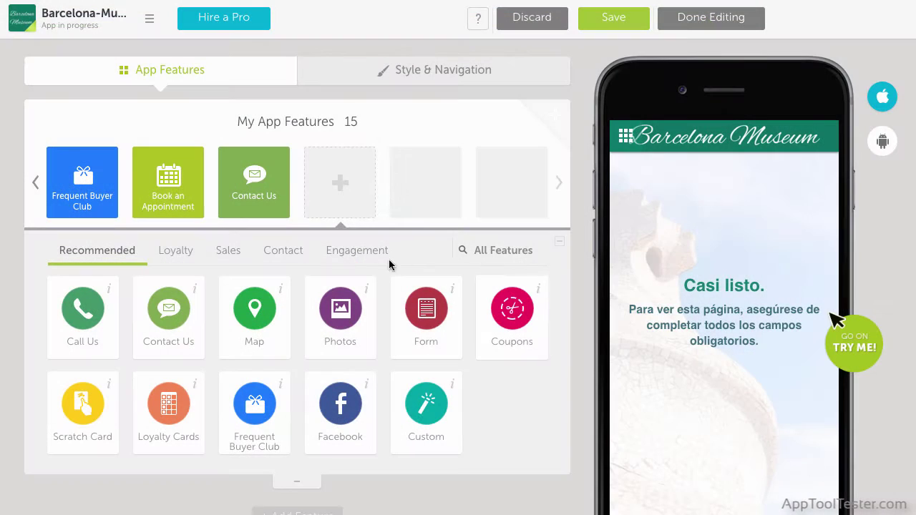
Add a Shopify-linked Store feature from the Loyalty tab and select its store URL field
click(226, 257)
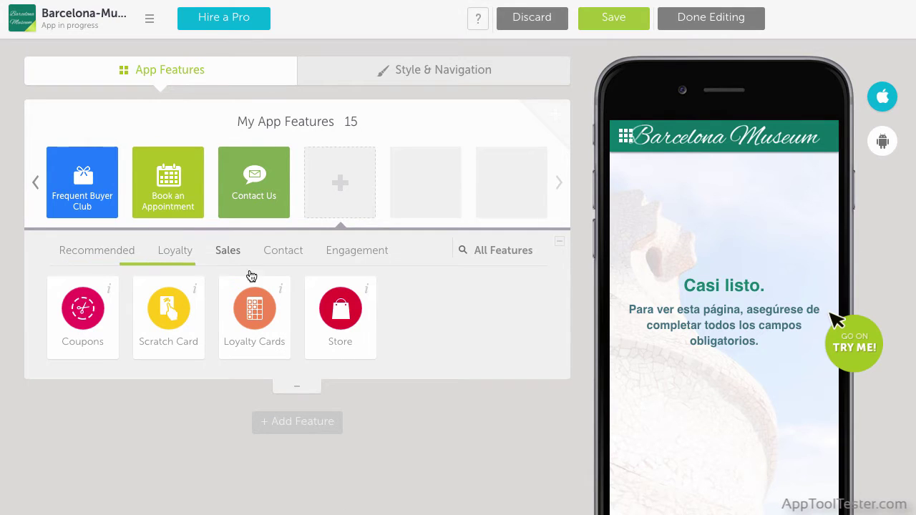
click(335, 315)
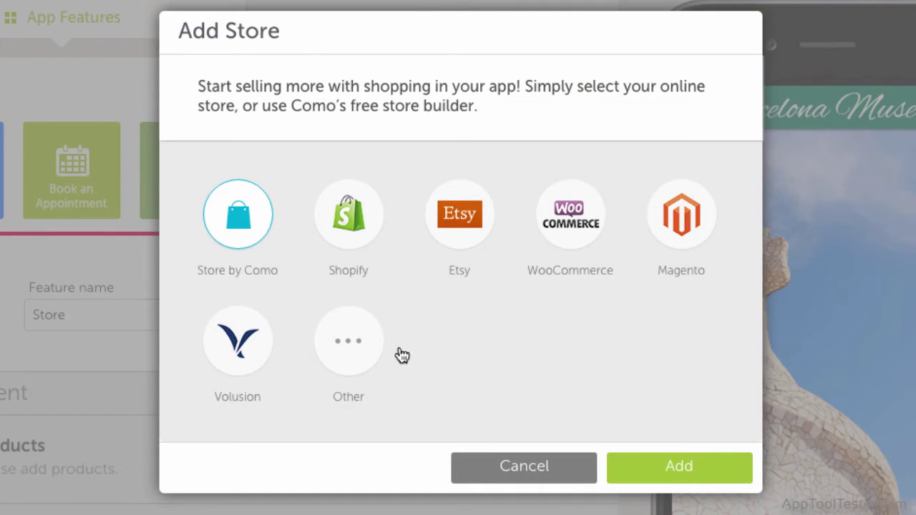
click(351, 232)
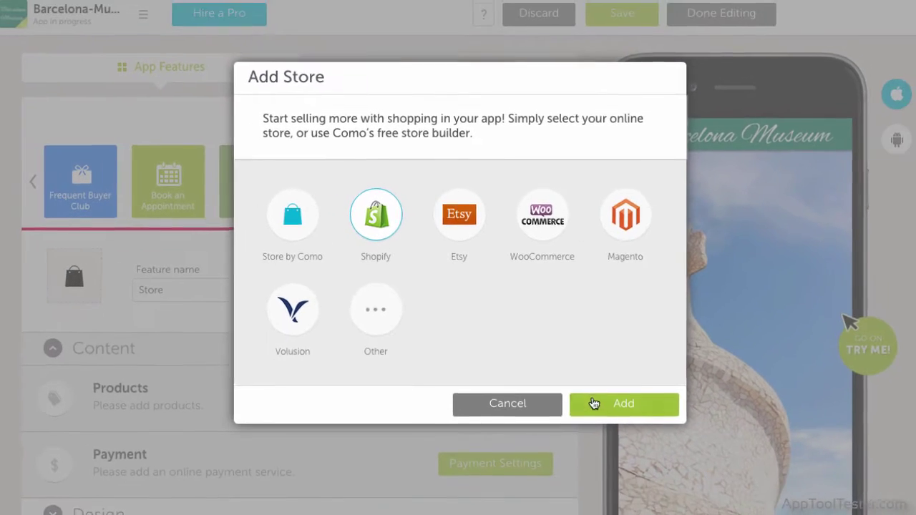
click(637, 467)
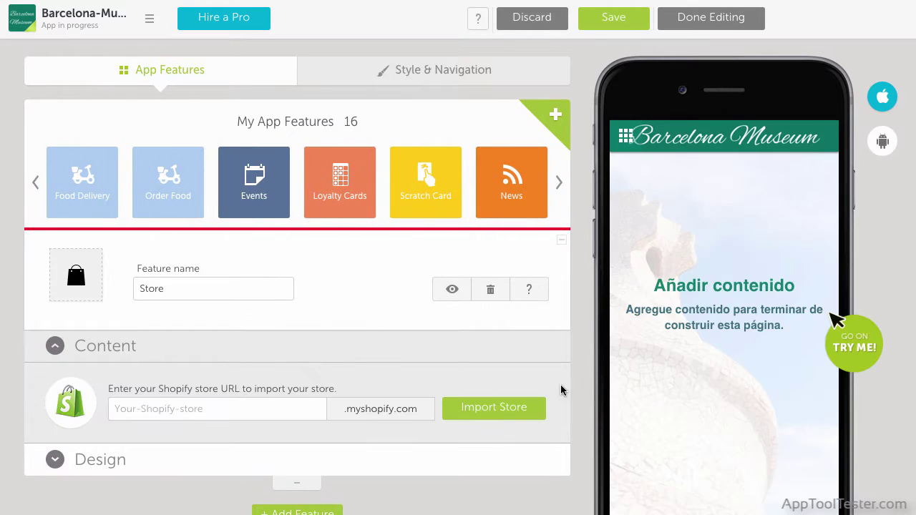
click(284, 410)
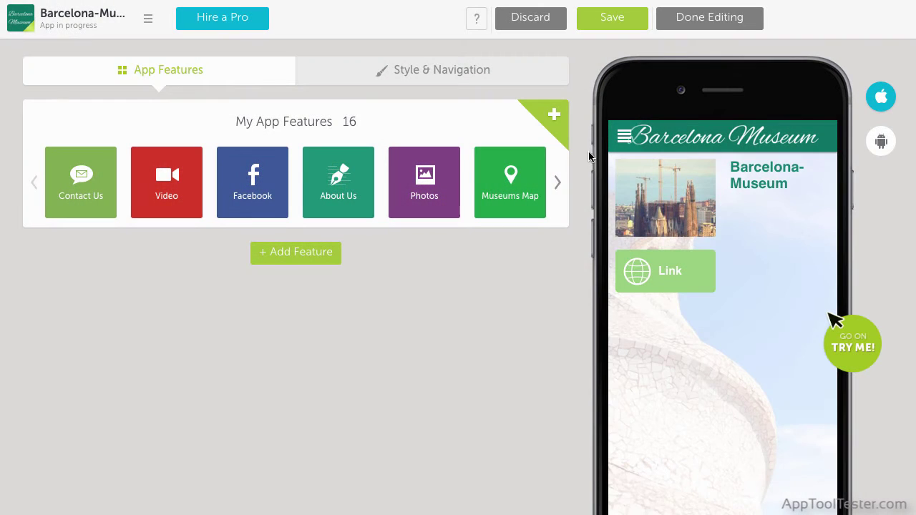
Move Order Food ahead of Museums Map, save the app, and open the management menu
click(624, 142)
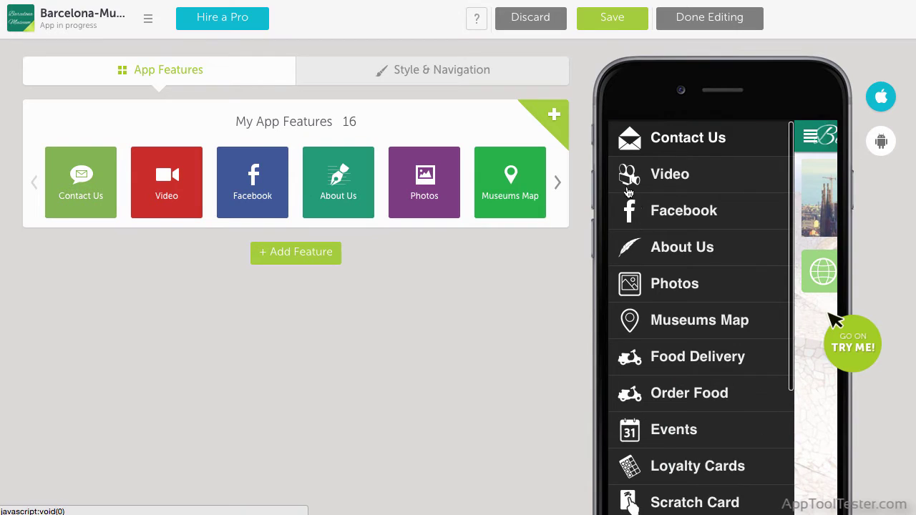
click(558, 182)
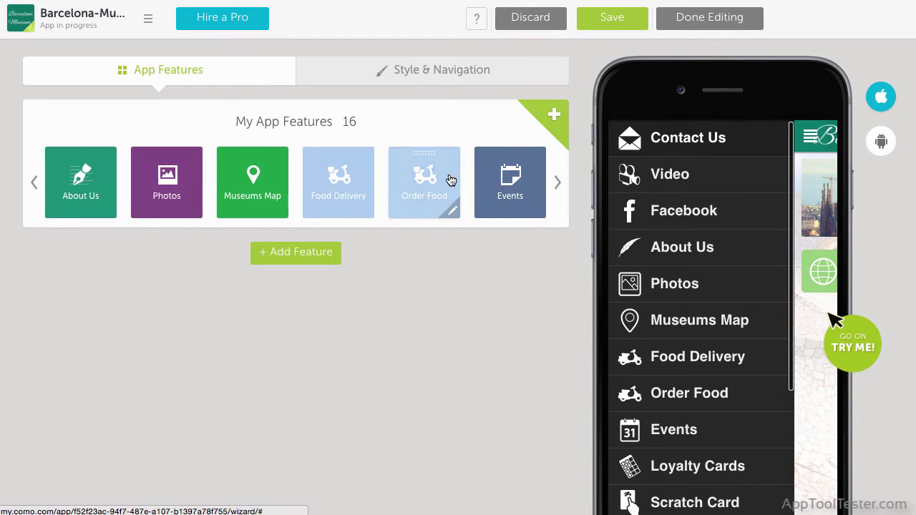
drag(420, 156, 227, 136)
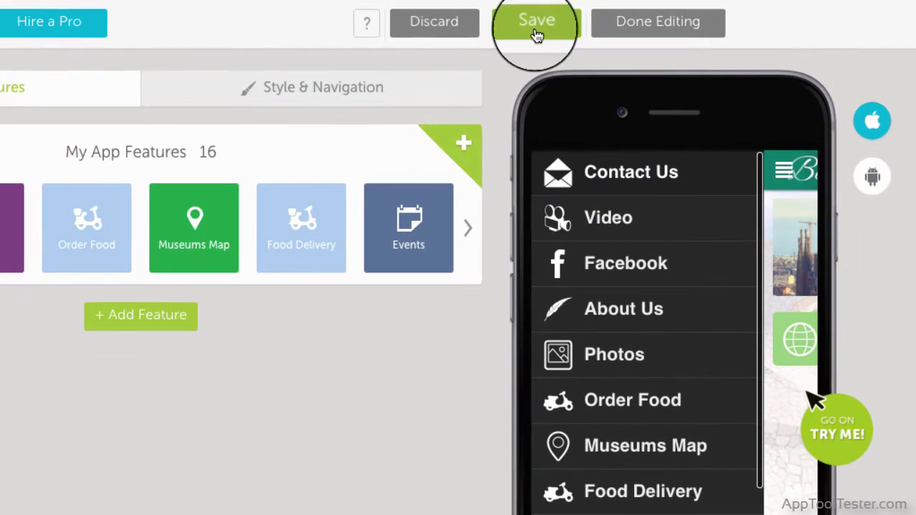
click(610, 20)
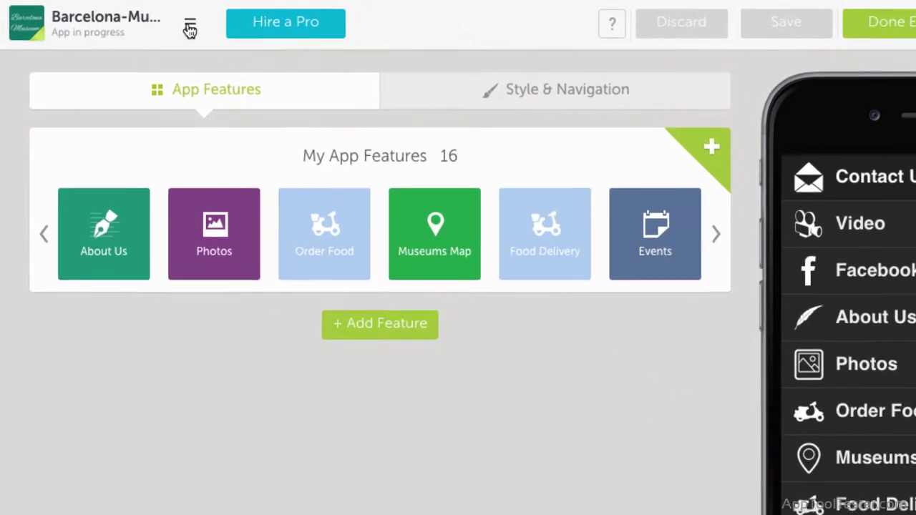
click(149, 19)
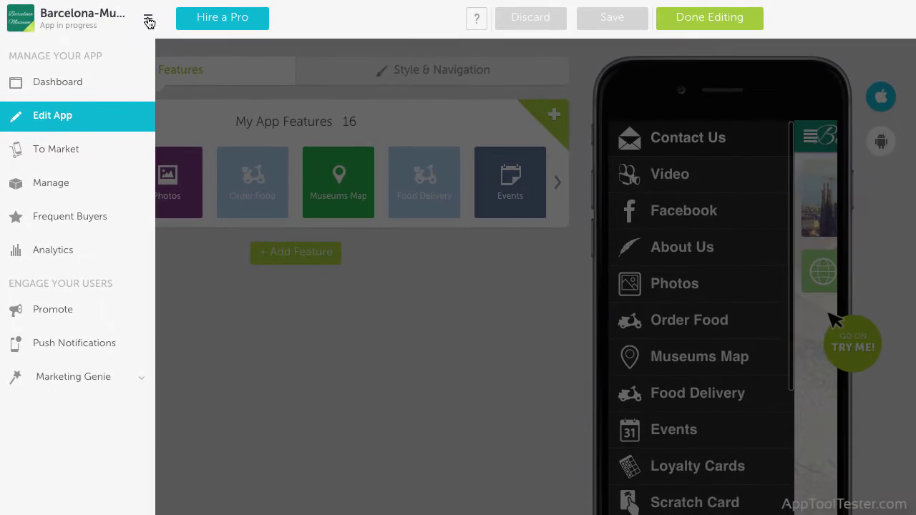
Close the app management menu and scroll down the feature list
click(162, 25)
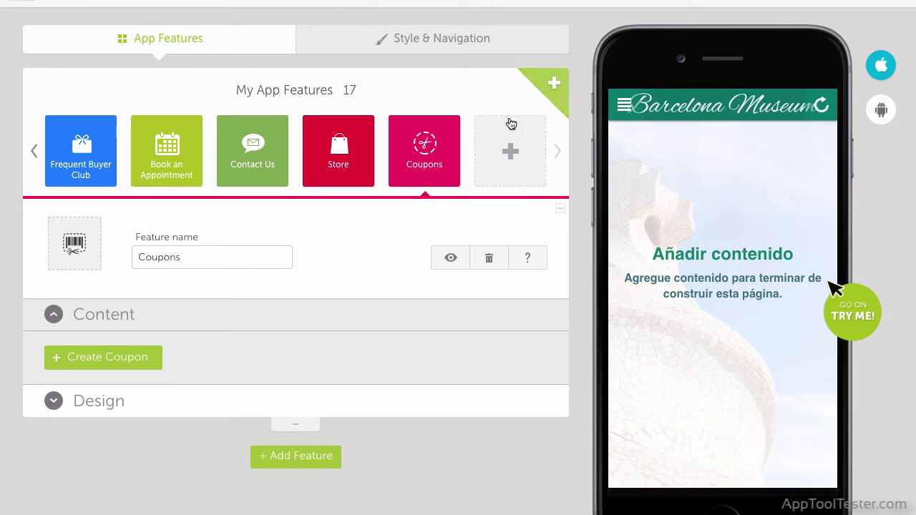
scroll(448, 236, down, 1)
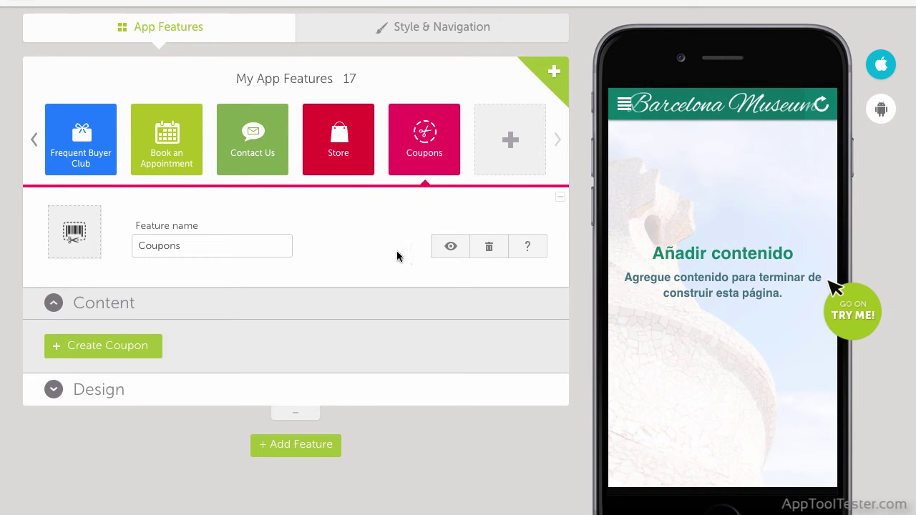
Create a new coupon of the Buy & Get type
click(141, 352)
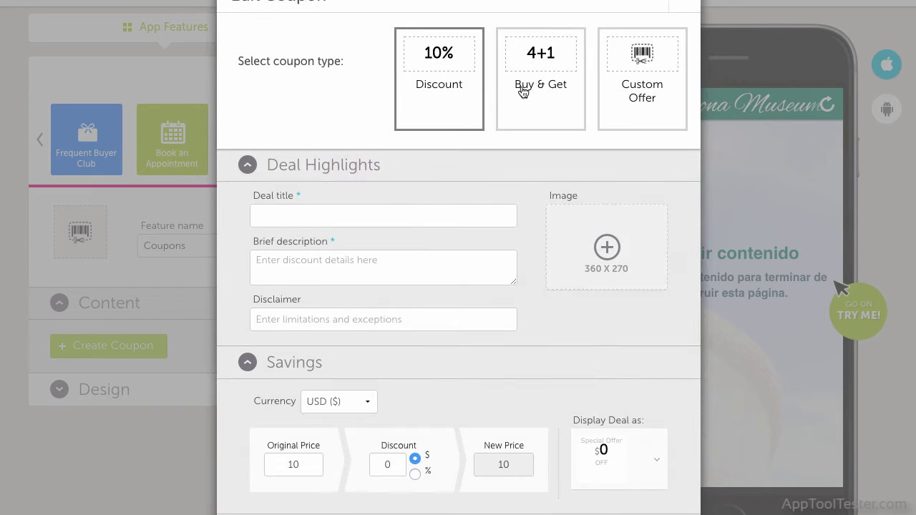
click(543, 78)
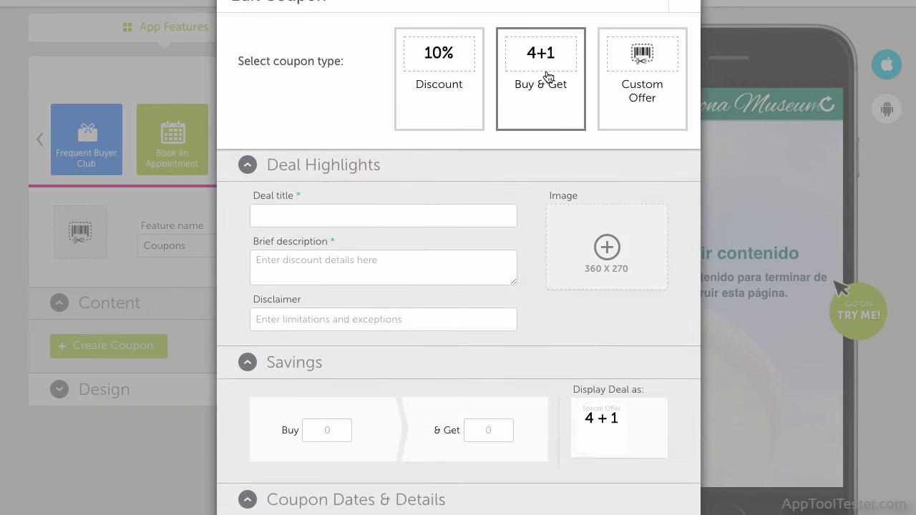
scroll(336, 310, down, 5)
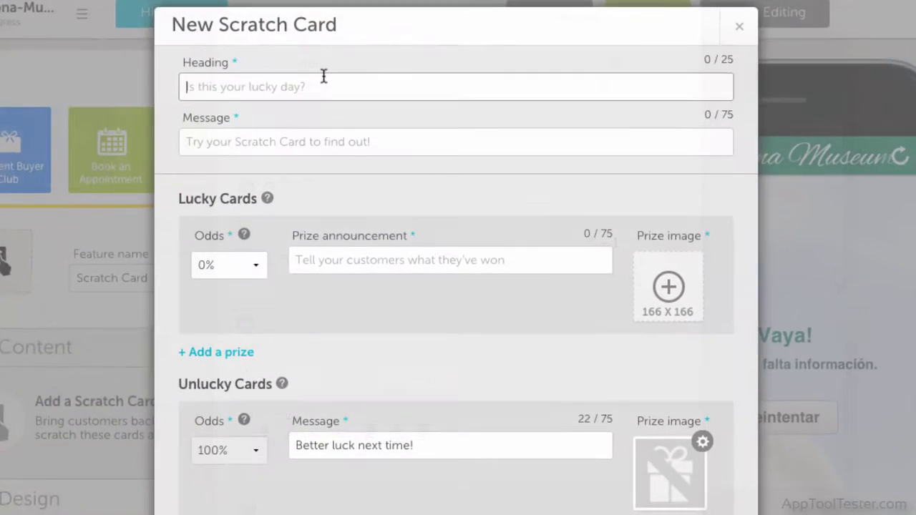
Give the Scratch Card heading 'Is this your lucky day?', a message, 40% lucky odds, then scratch the preview
text(Is this your lucky day?)
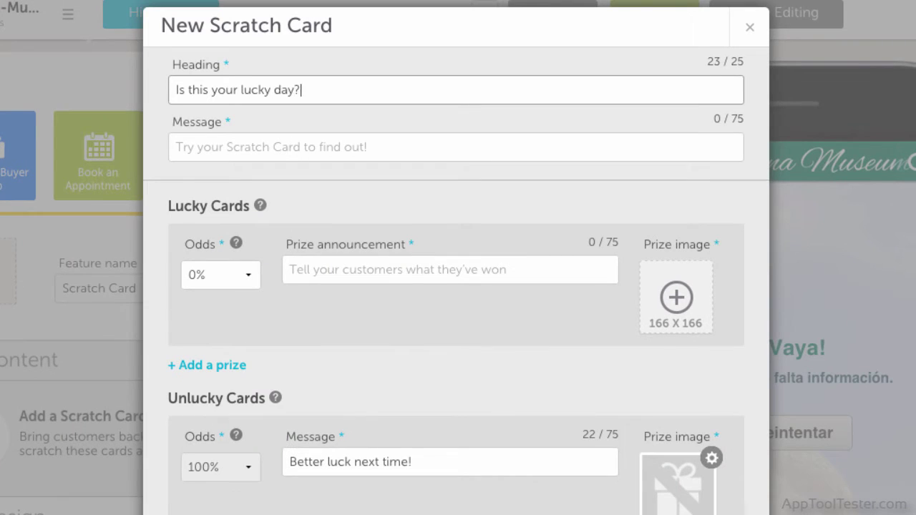
click(176, 147)
text(Try our scratch card to find out)
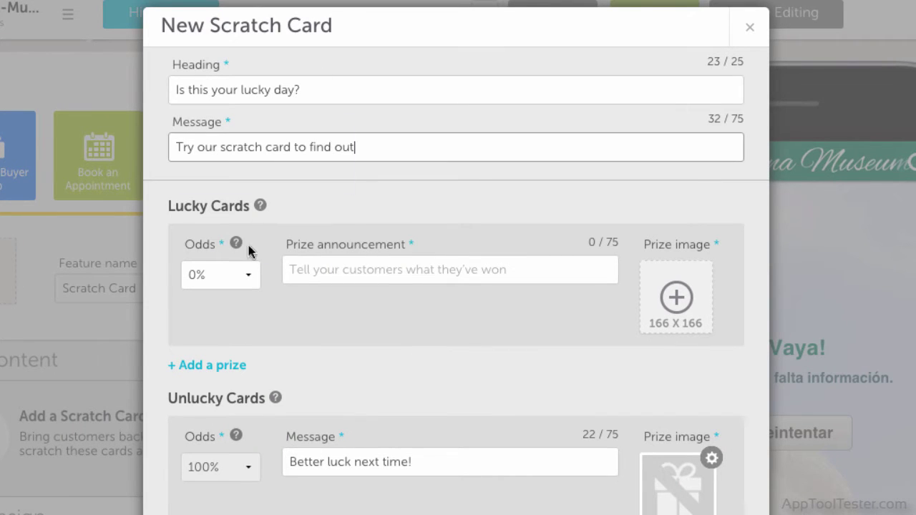
click(220, 275)
click(224, 345)
scroll(501, 373, down, 1)
click(501, 260)
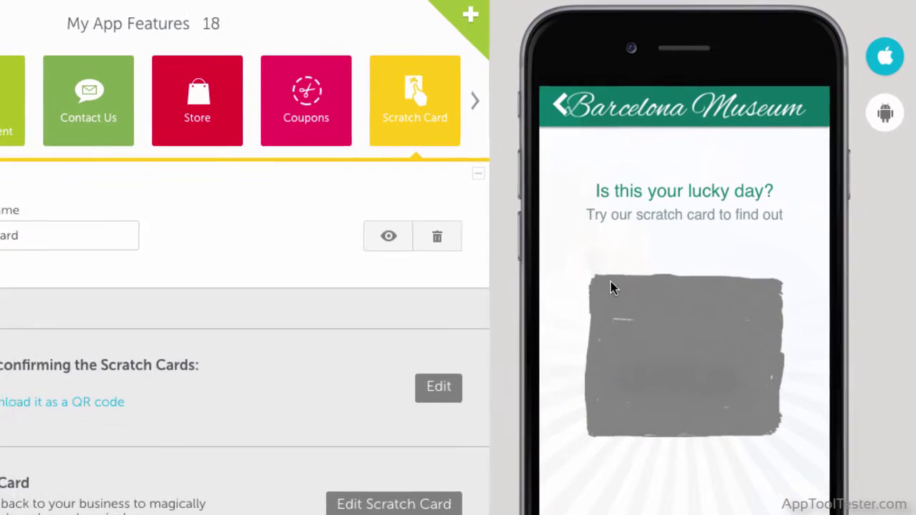
mouse_move(613, 286)
mouse_down()
mouse_move(706, 286)
mouse_move(602, 415)
mouse_move(675, 425)
mouse_move(741, 390)
mouse_up()
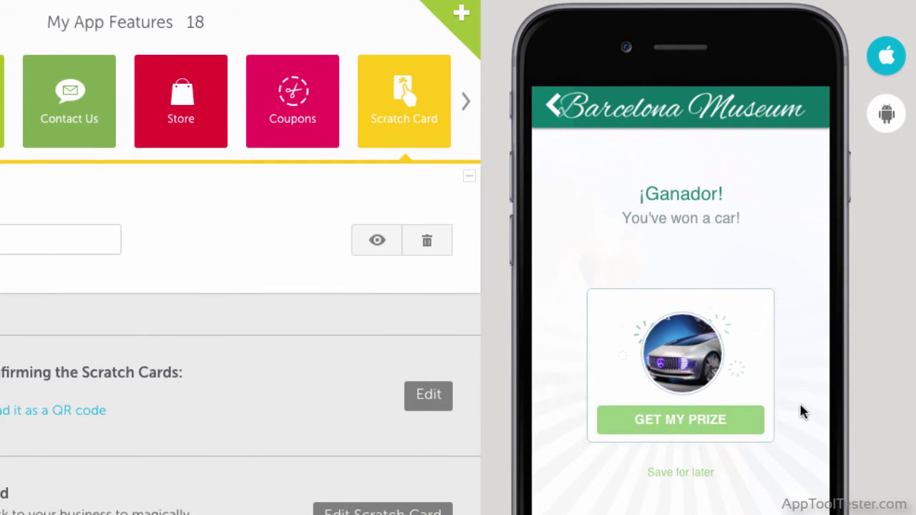
Claim the scratch-card prize in the preview by entering unlock code 1234
click(701, 423)
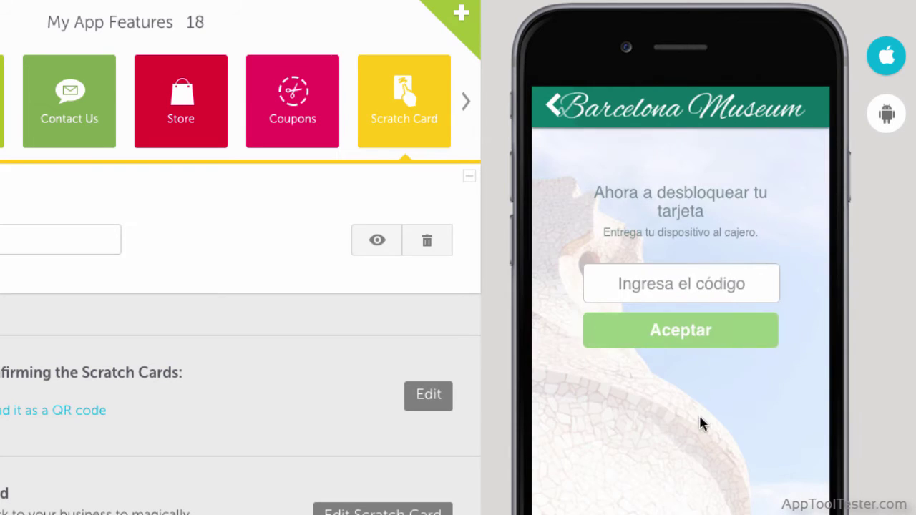
click(689, 283)
text(1234)
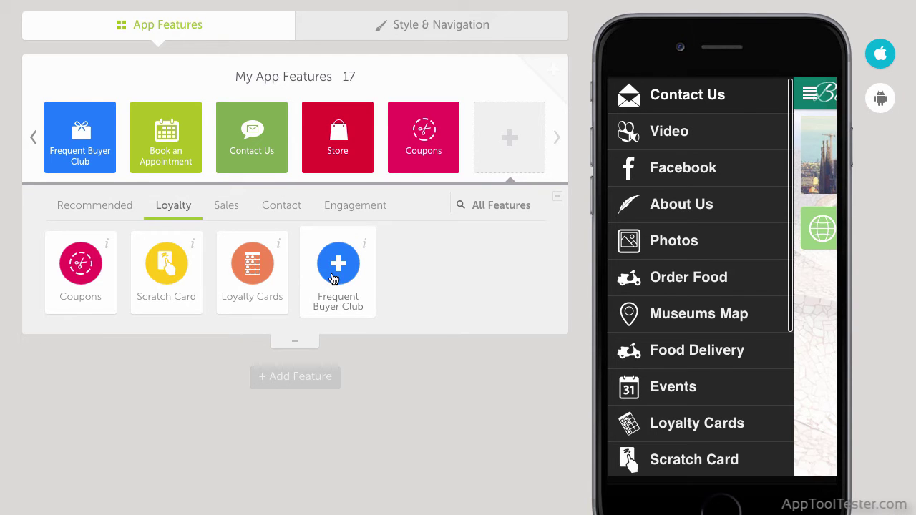
Show the museum's Facebook page in the preview and list the All Features catalogue
click(823, 98)
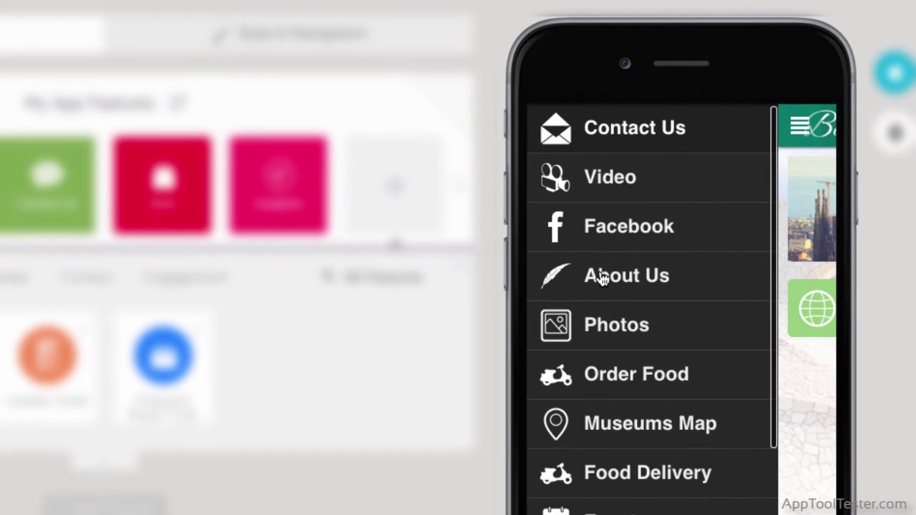
click(605, 227)
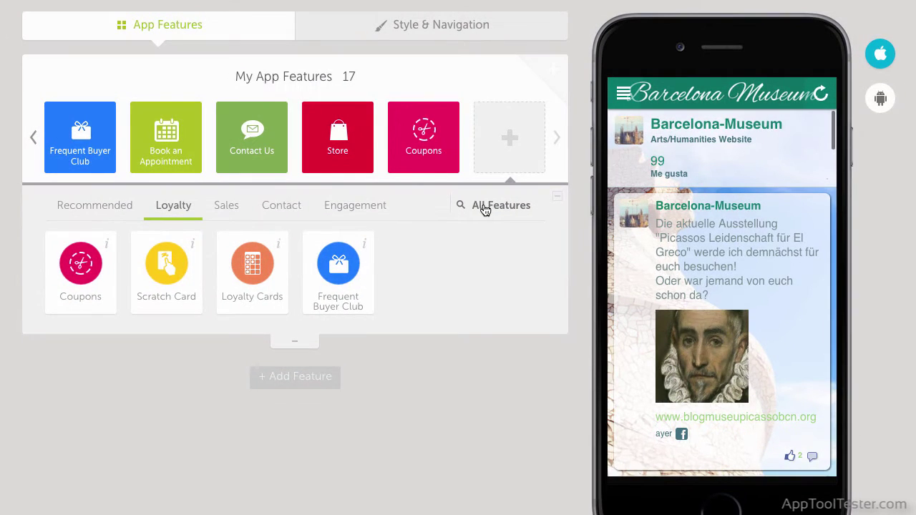
click(485, 207)
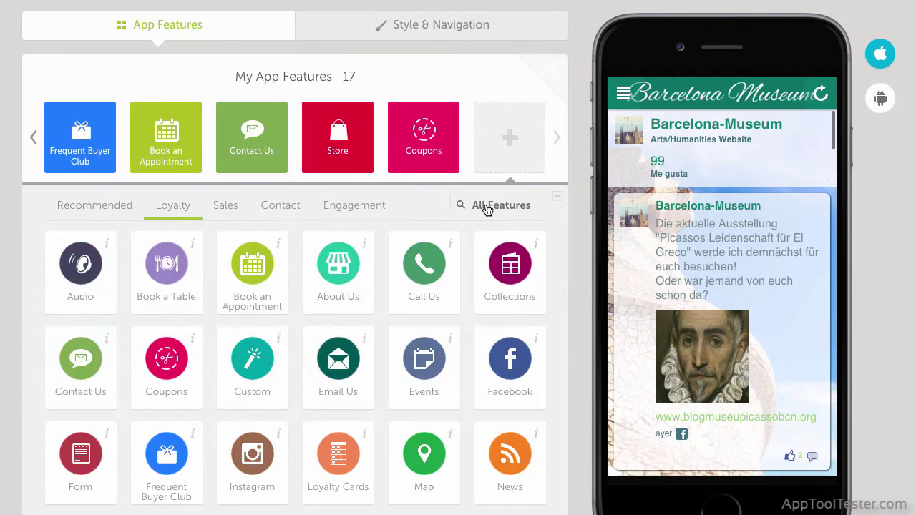
scroll(477, 253, down, 5)
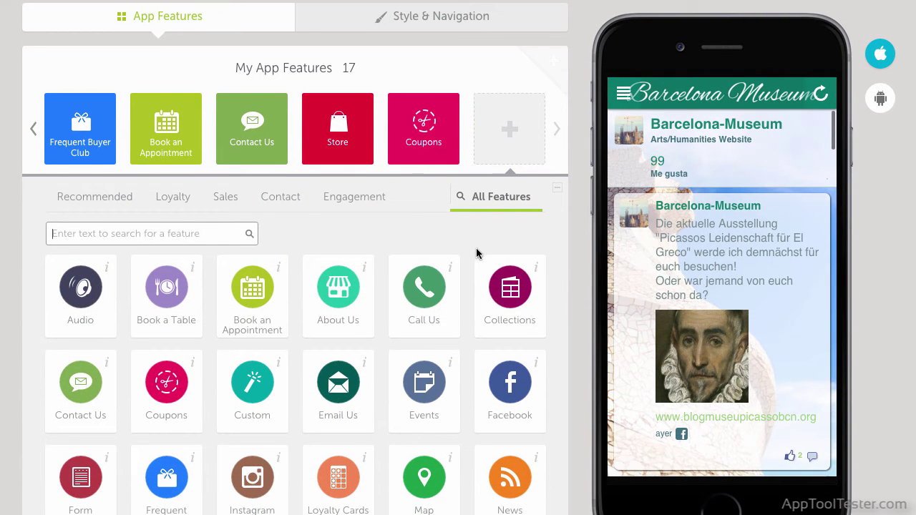
scroll(478, 256, down, 2)
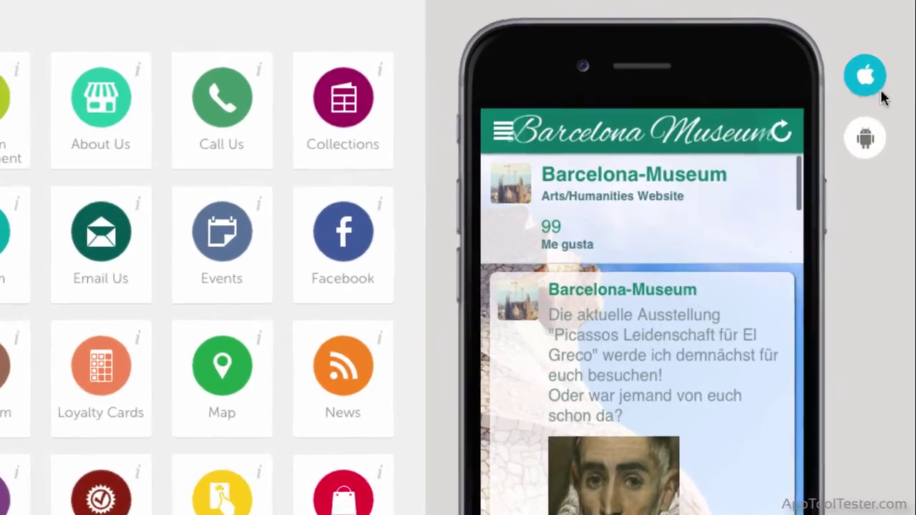
Switch the app preview to the Android platform in Smartphone size
mouse_move(878, 101)
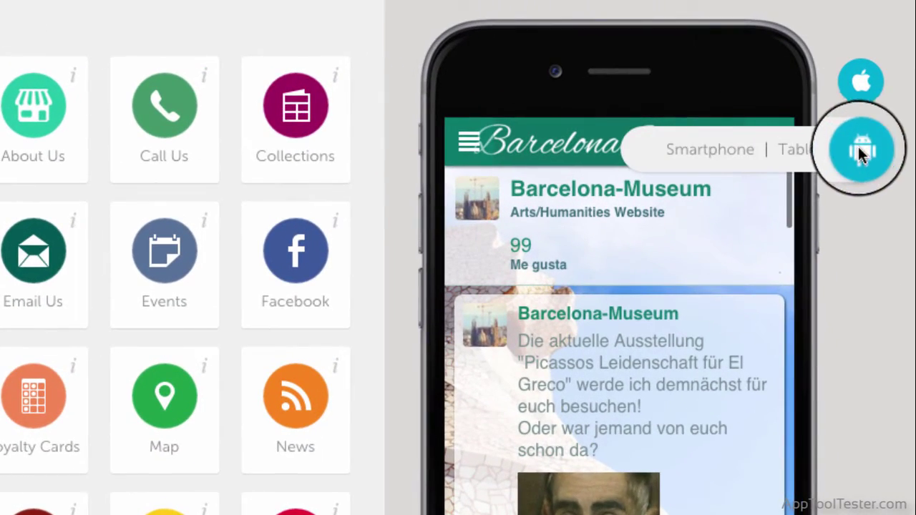
click(719, 155)
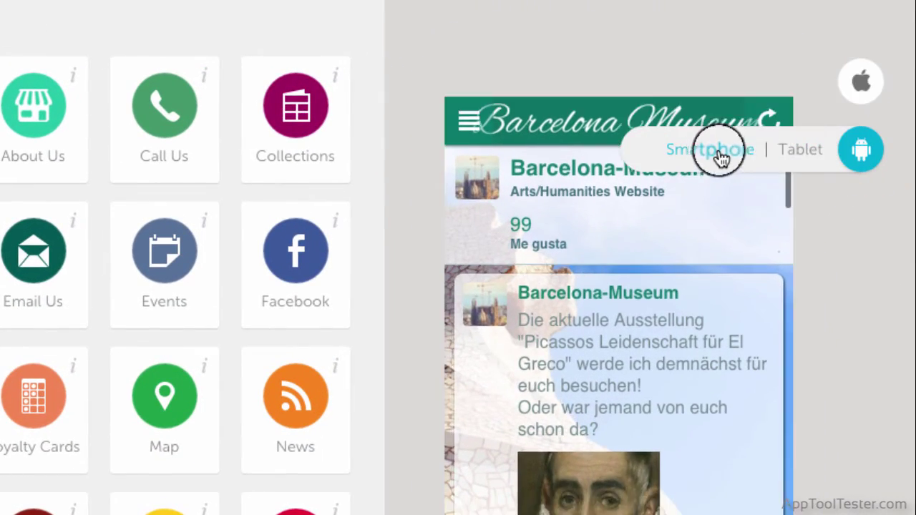